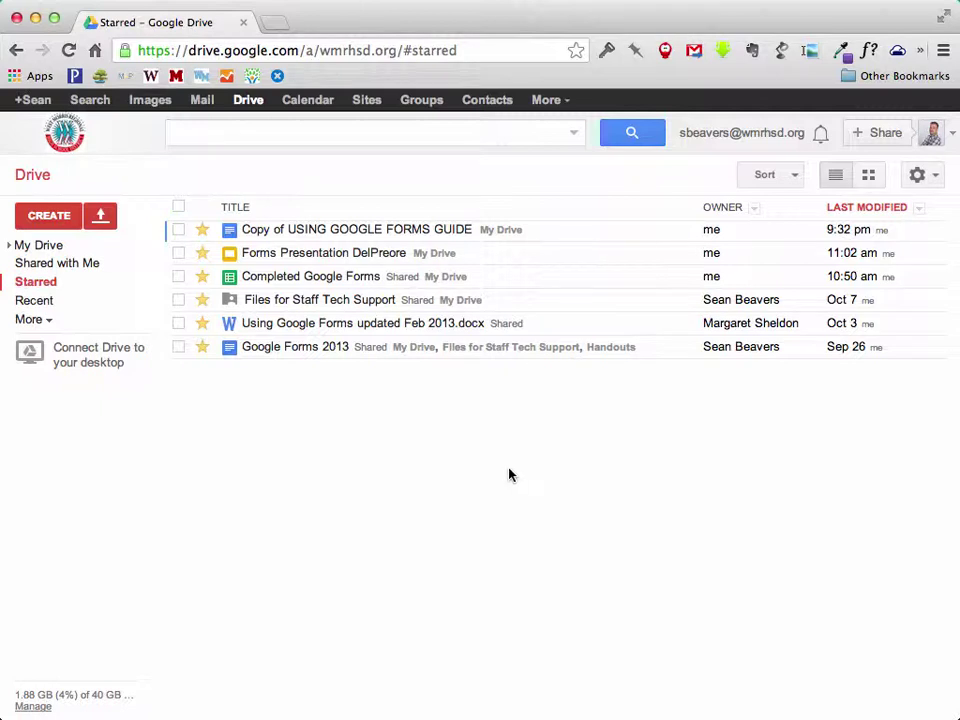
- Open the Google Forms 2013 document and insert a bookmark at the start of the "Finding Google Forms" heading
click(295, 347)
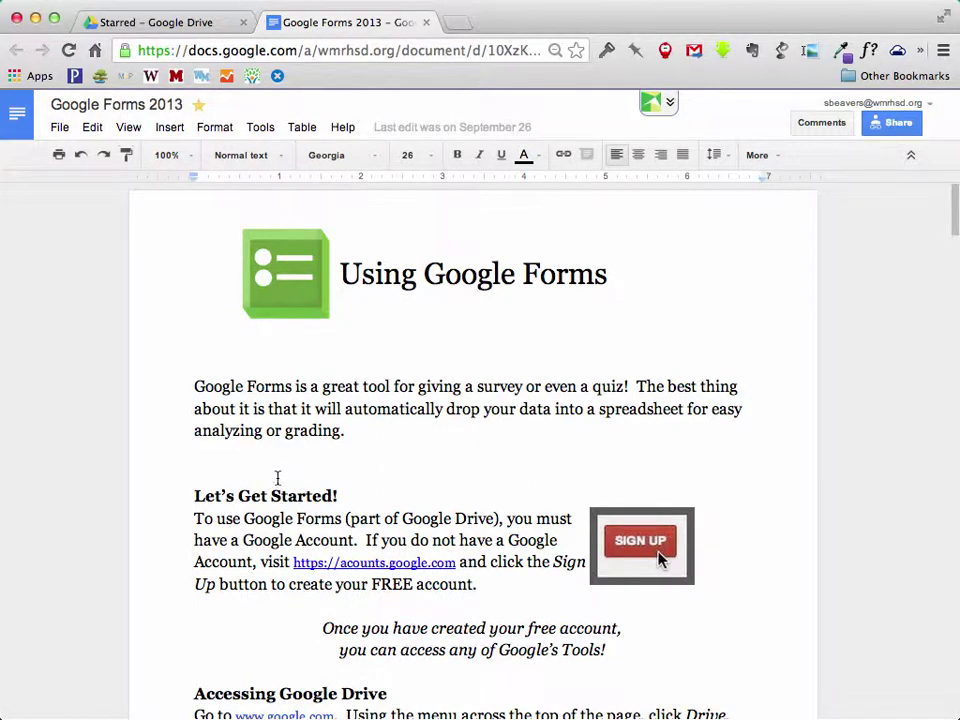
scroll(276, 480, down, 3)
scroll(276, 480, down, 4)
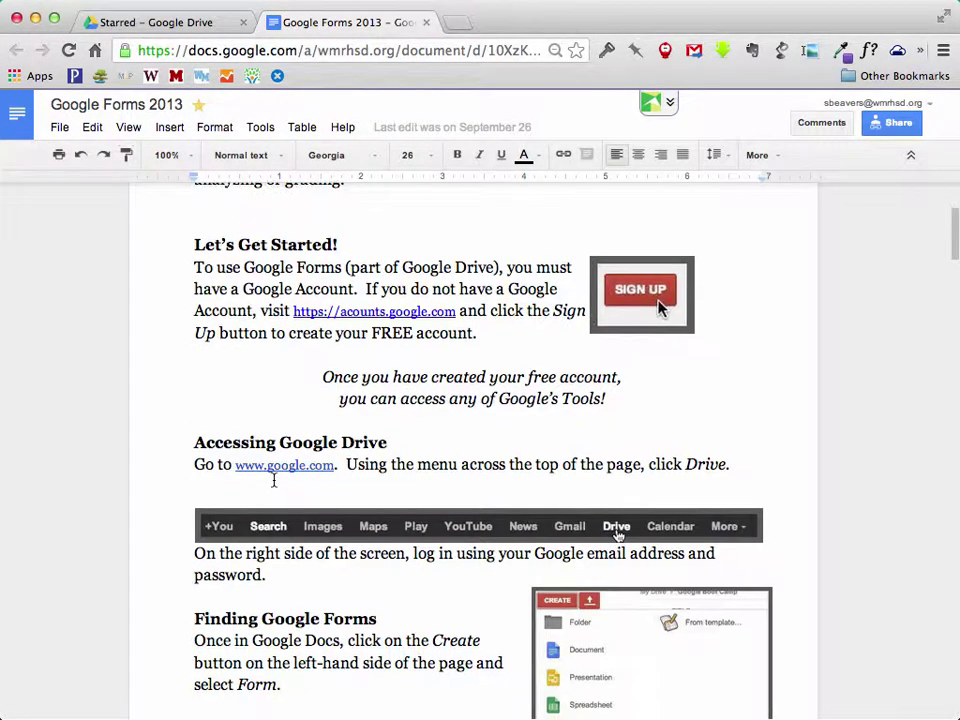
scroll(271, 481, down, 4)
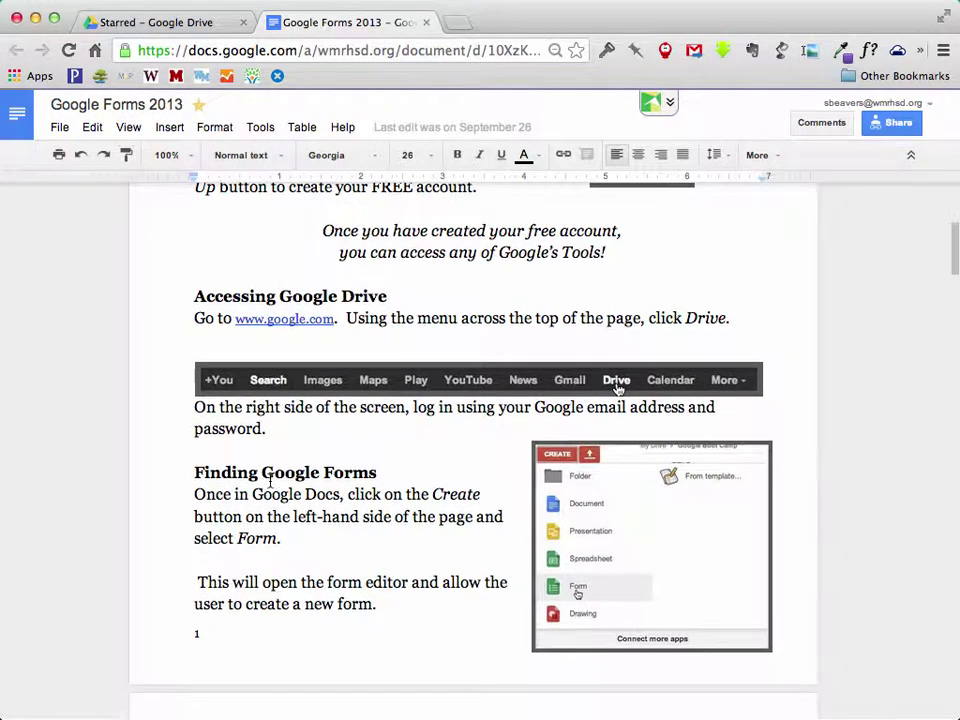
click(192, 461)
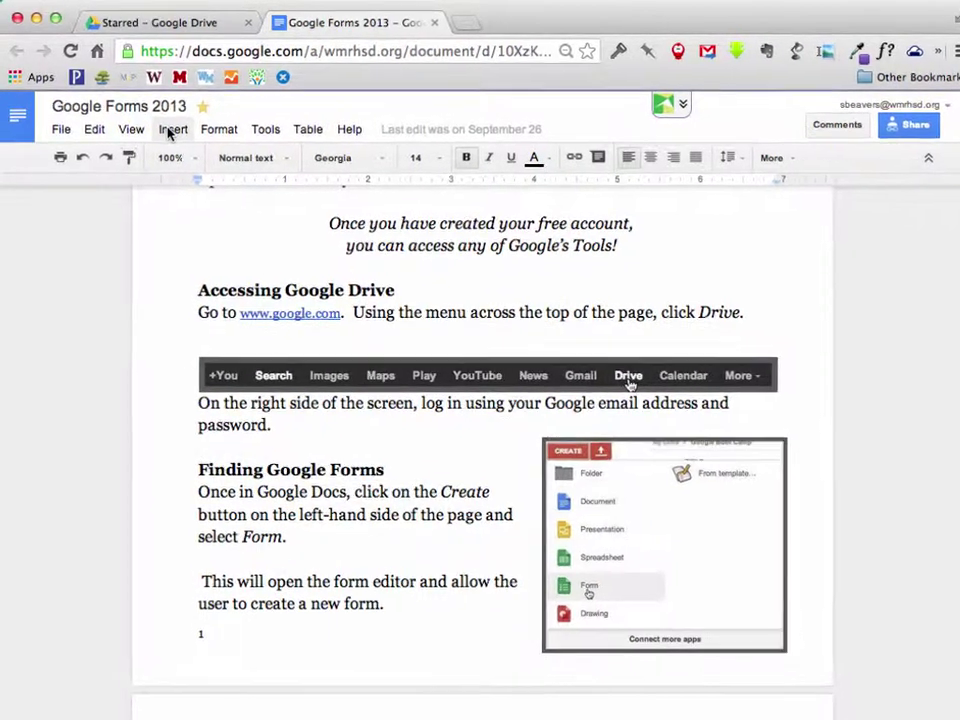
click(170, 130)
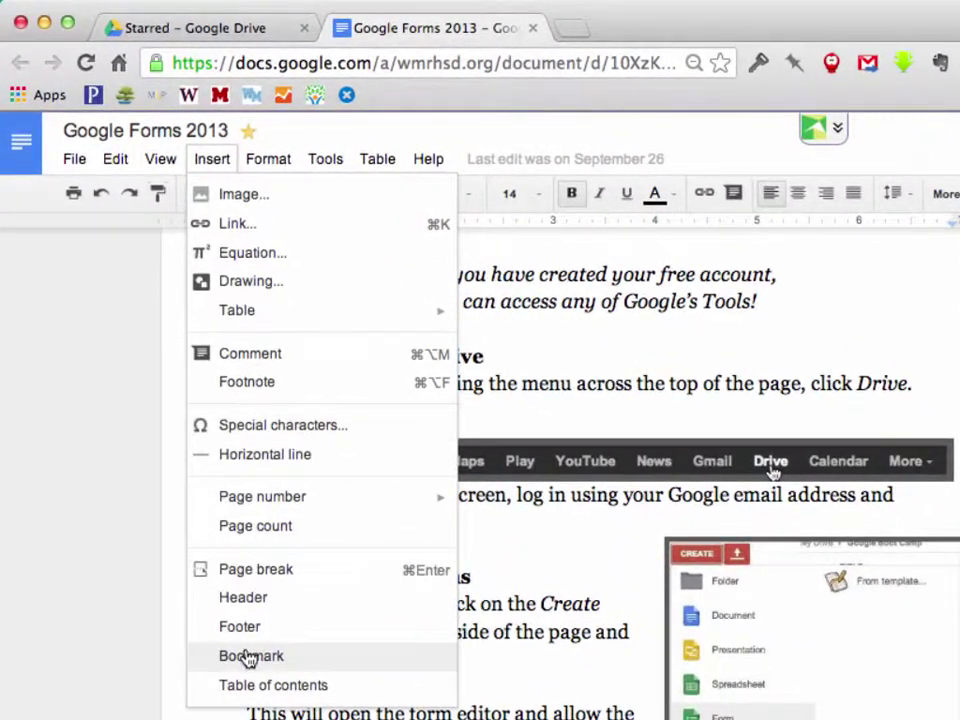
click(250, 656)
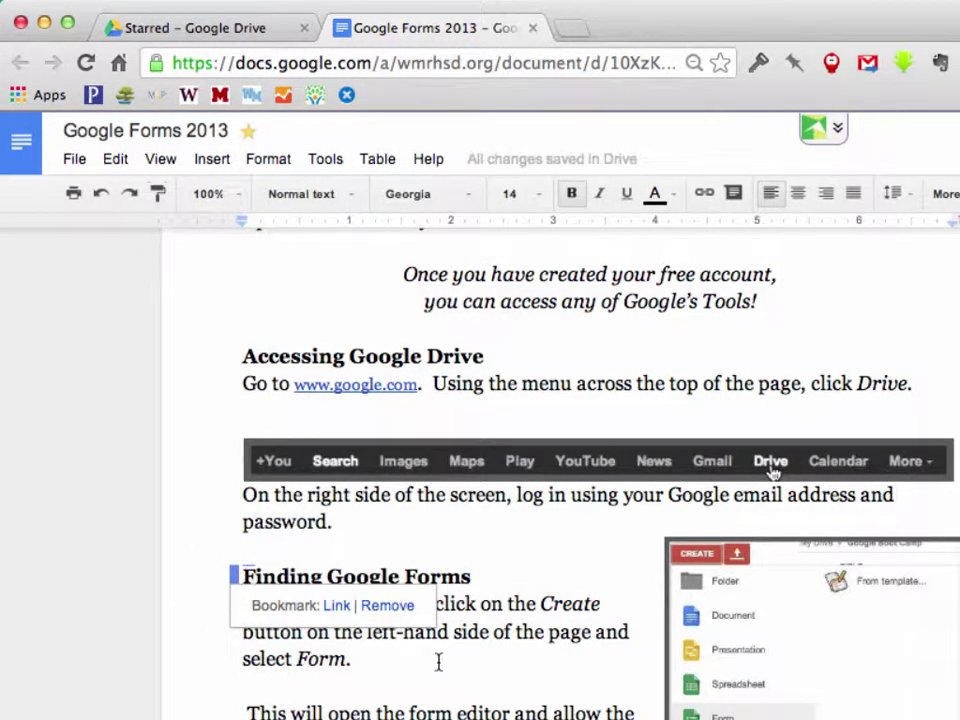
click(535, 580)
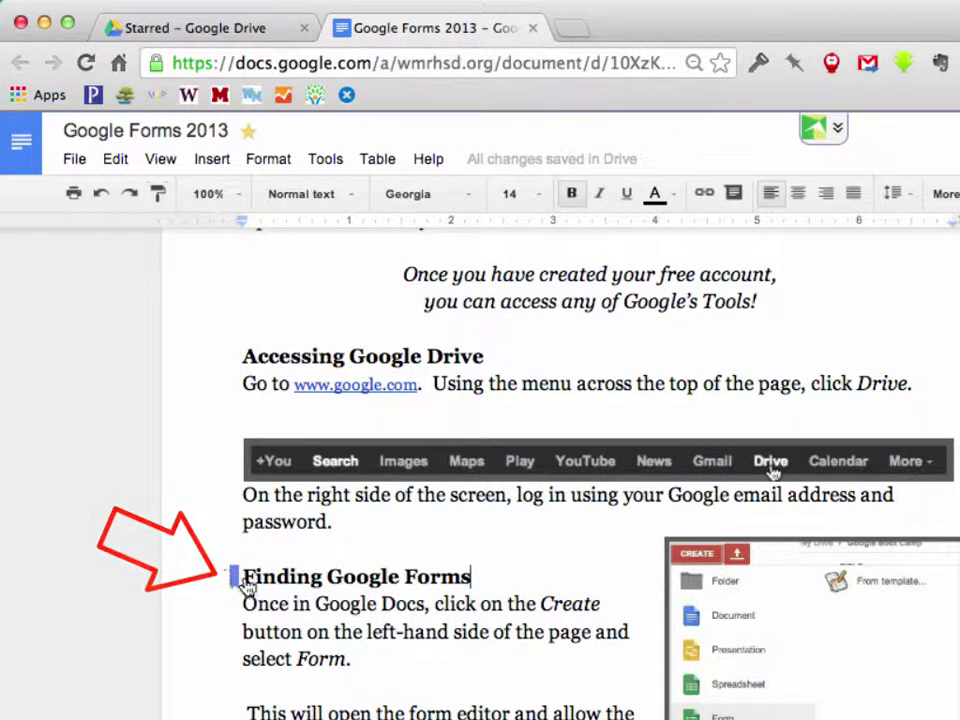
- Add the text "Finding Google Forms" at the end of the introductory paragraph under the document title
scroll(343, 631, up, 5)
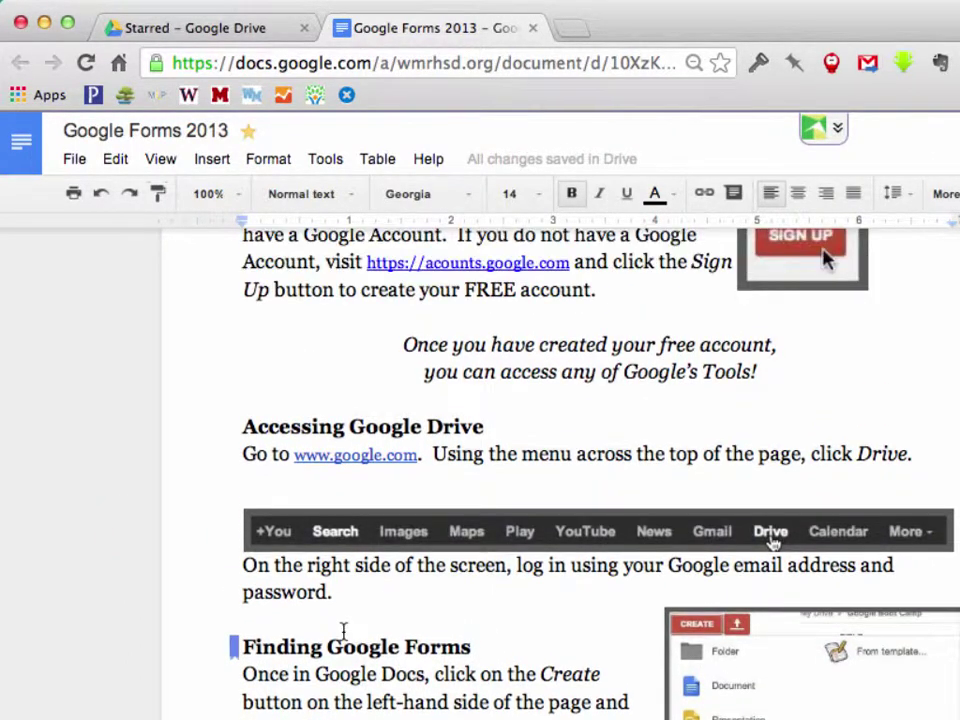
scroll(343, 631, up, 5)
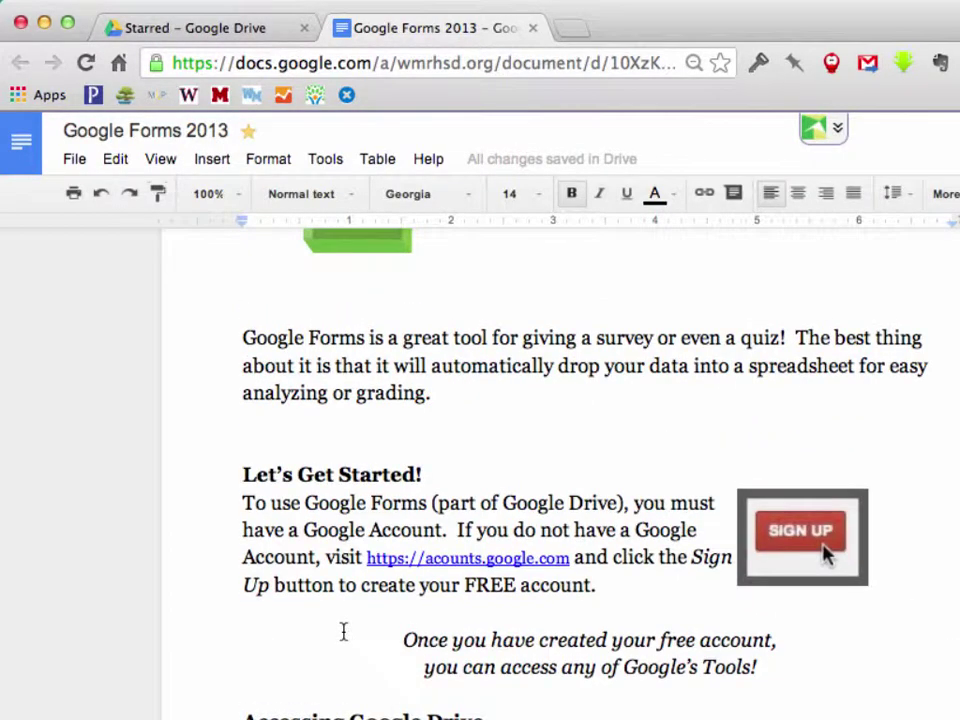
scroll(343, 631, up, 3)
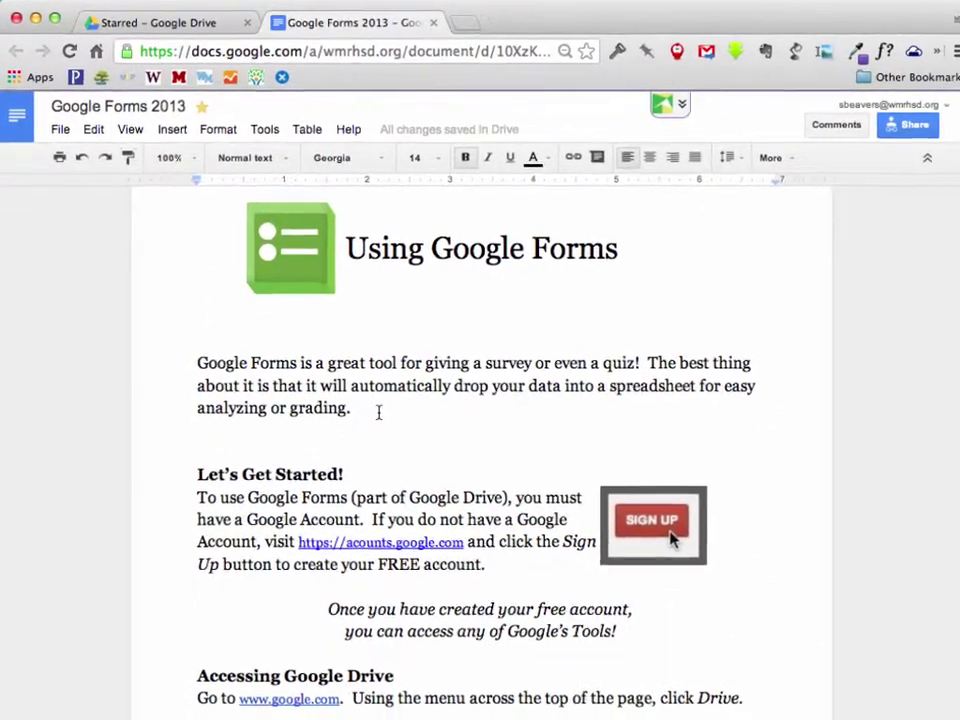
click(430, 470)
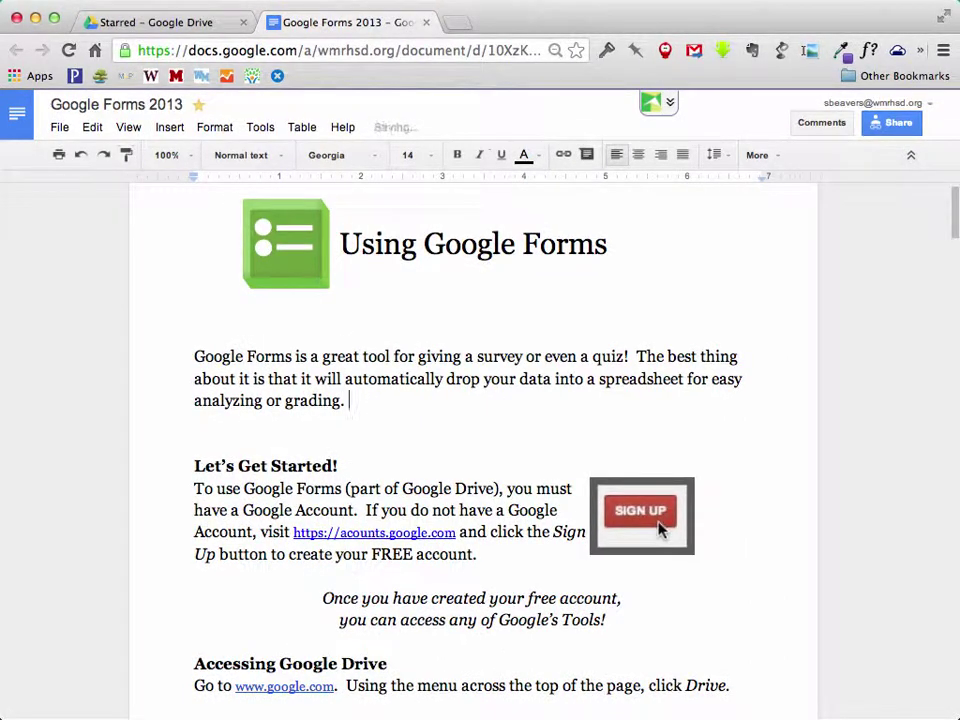
text(Finding)
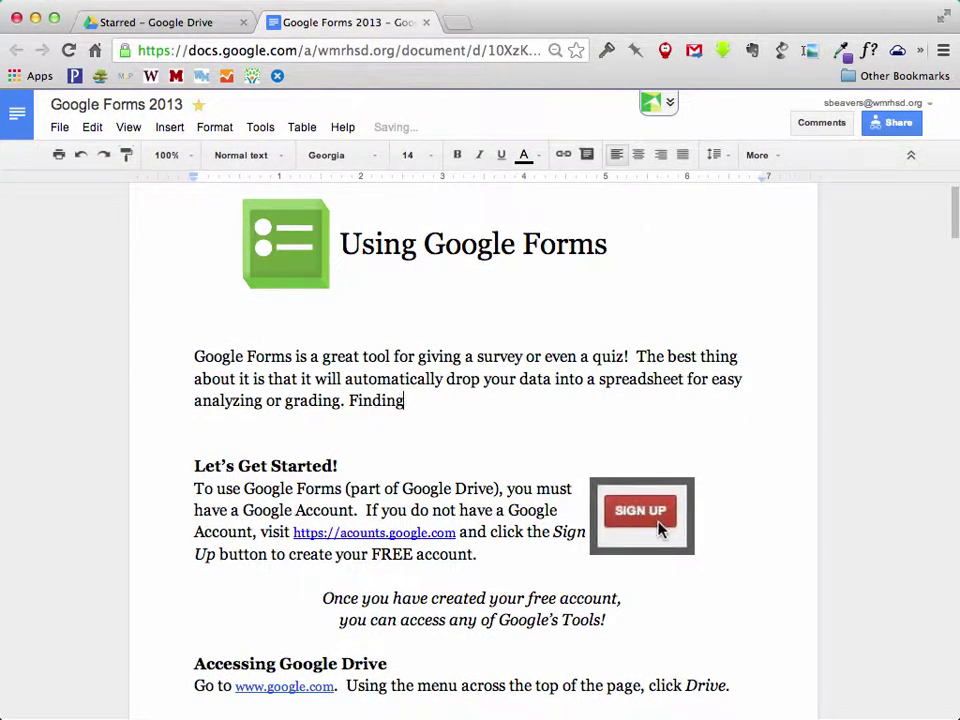
text( Google Forms)
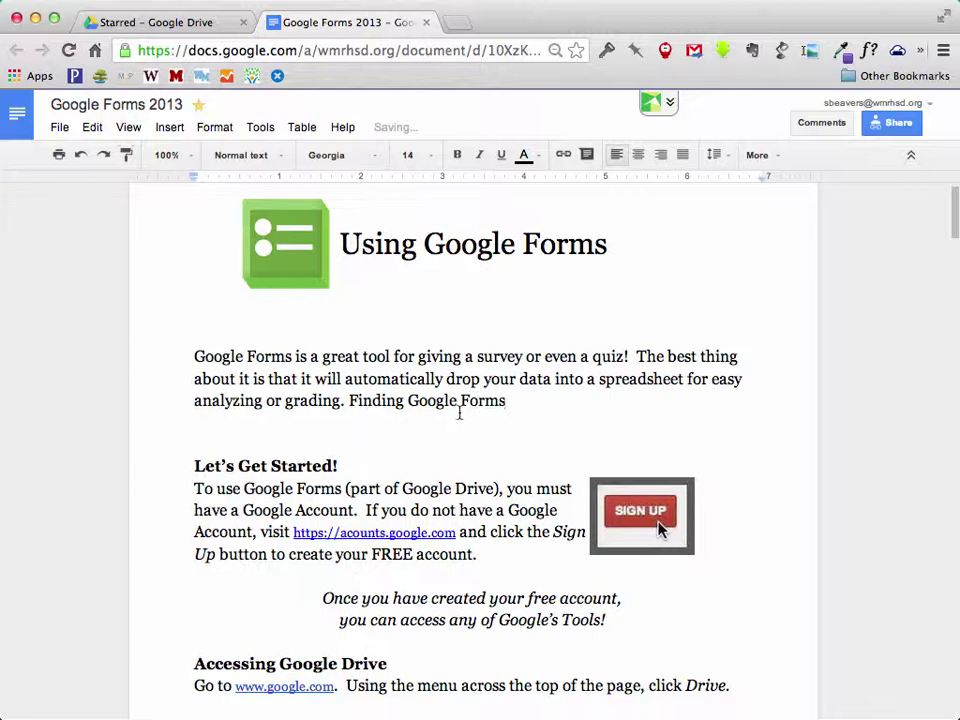
- Link the added "Finding Google Forms" text in the introduction to the Finding Google Forms bookmark
drag(508, 400, 349, 397)
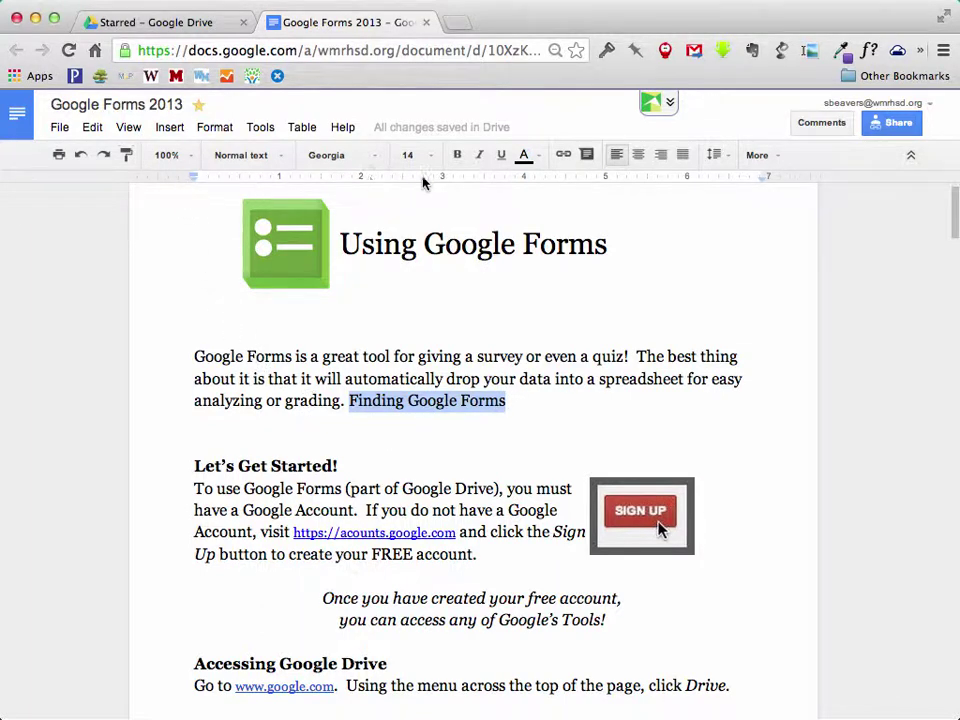
click(564, 158)
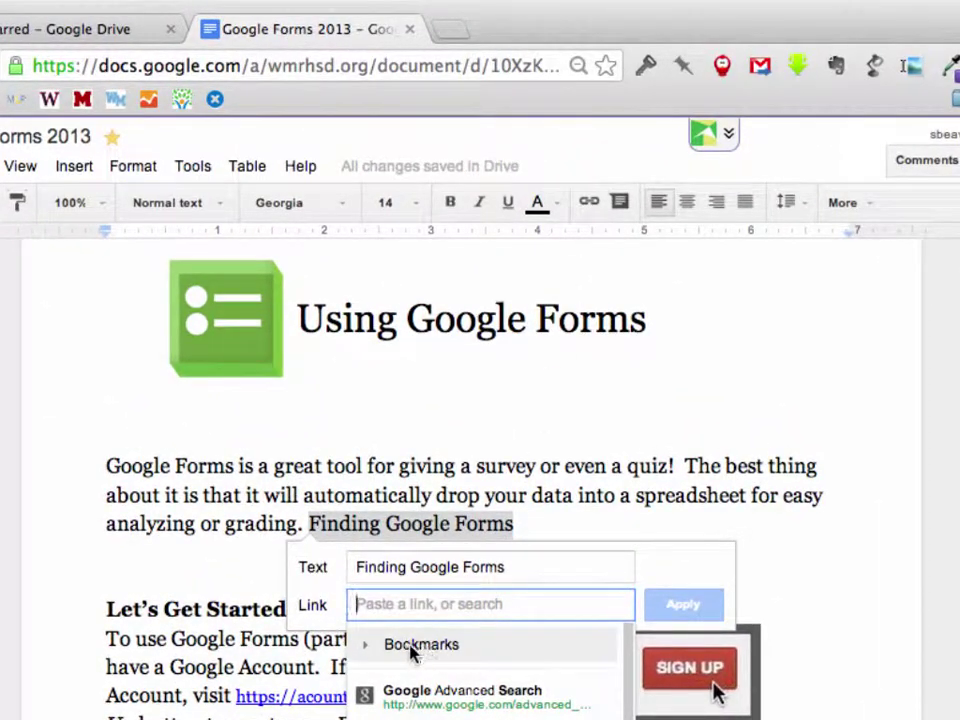
click(370, 652)
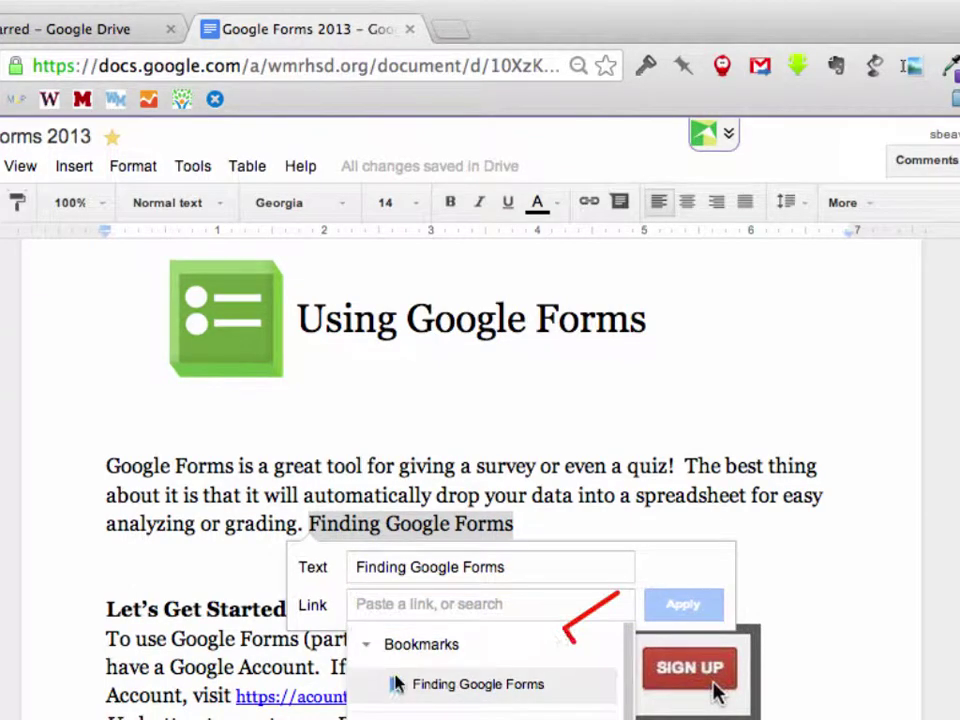
click(447, 688)
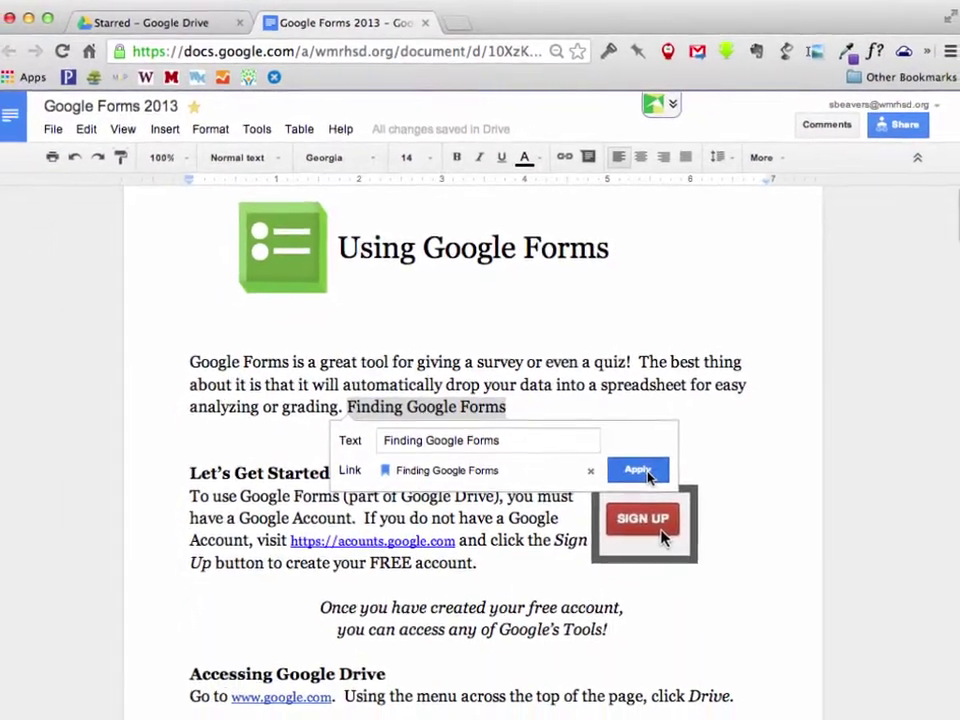
click(676, 587)
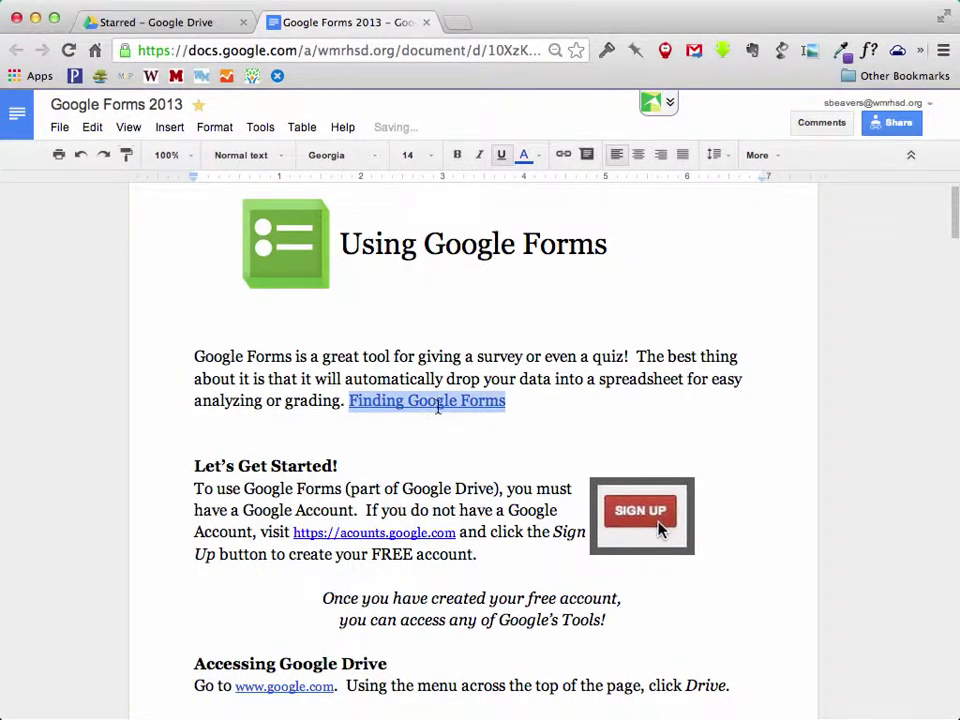
- Follow the "Finding Google Forms" link in the introduction to test that it leads to the bookmarked heading
click(521, 409)
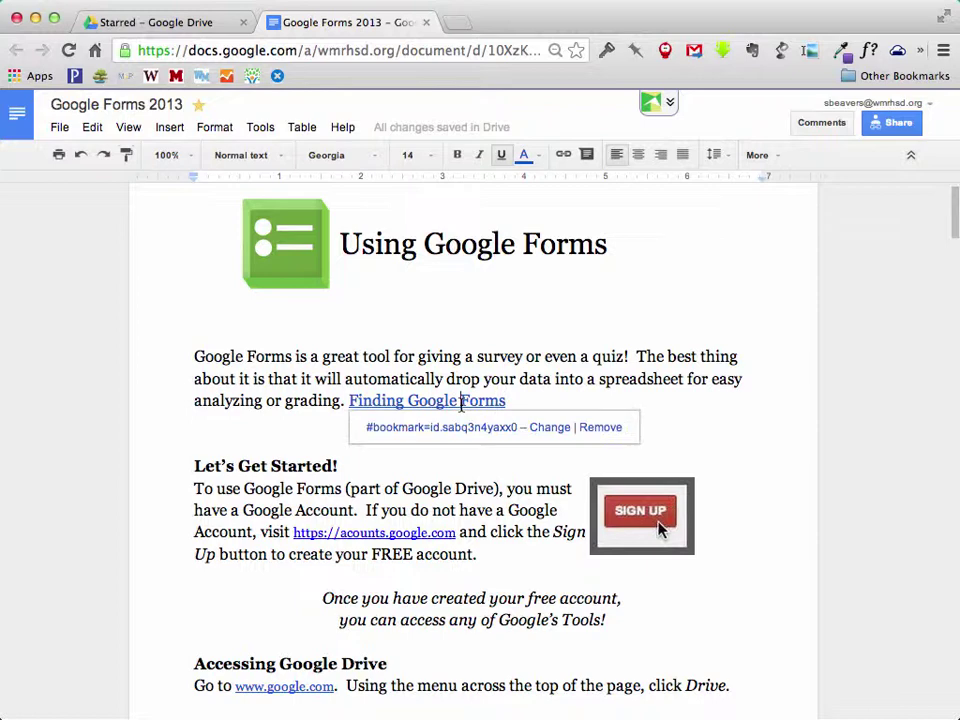
click(458, 425)
scroll(458, 420, down, 3)
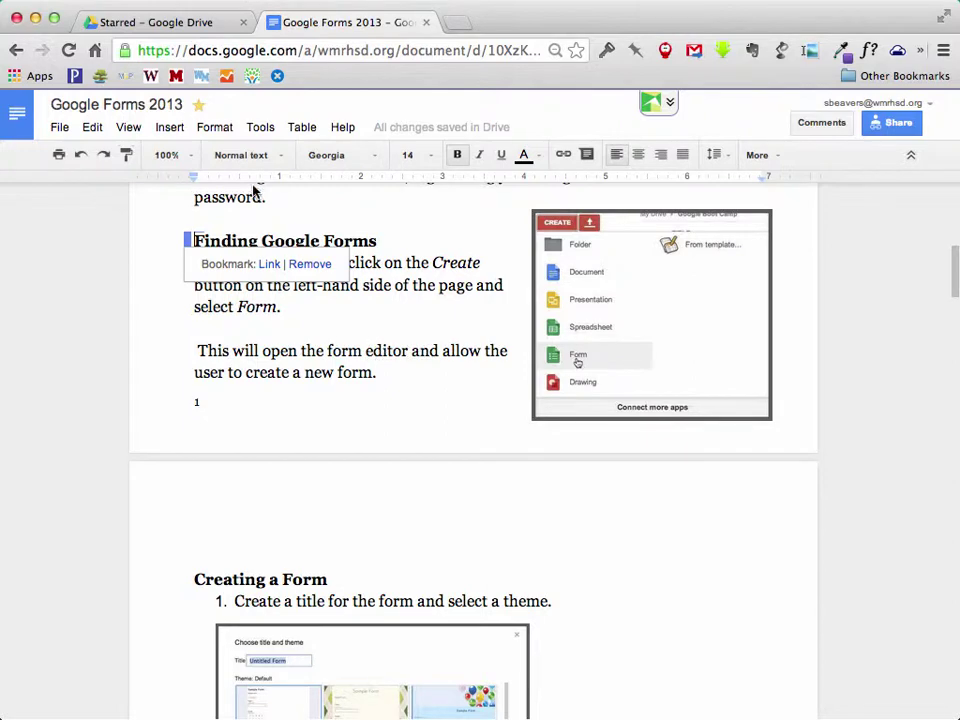
- Open "Copy of USING GOOGLE FORMS GUIDE" from Drive and check the paragraph style of the "What is Google Forms?" heading
click(166, 24)
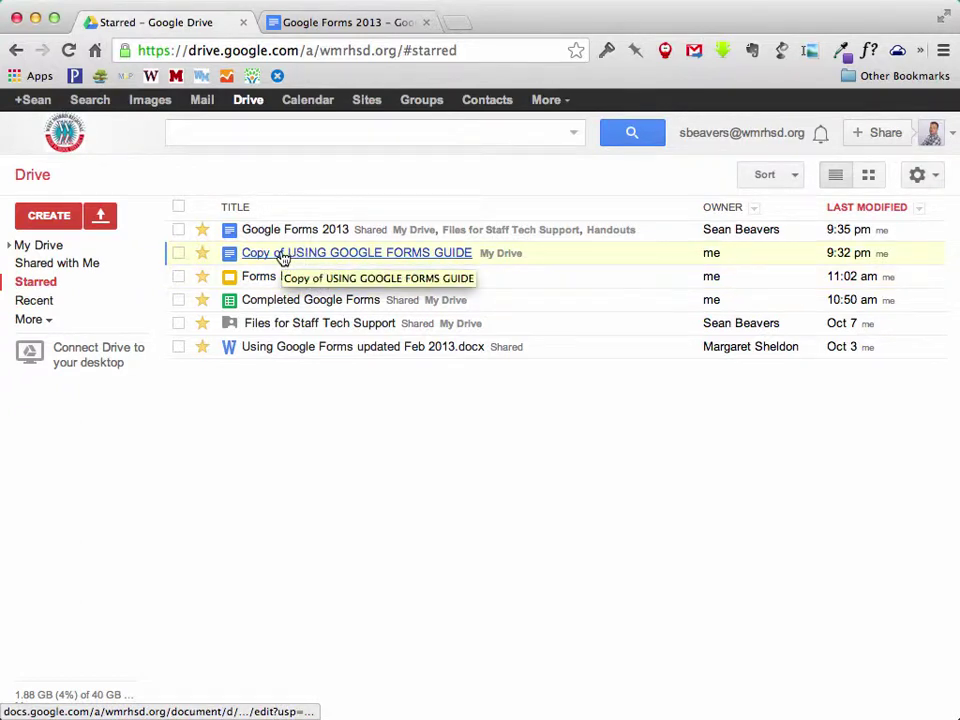
click(352, 257)
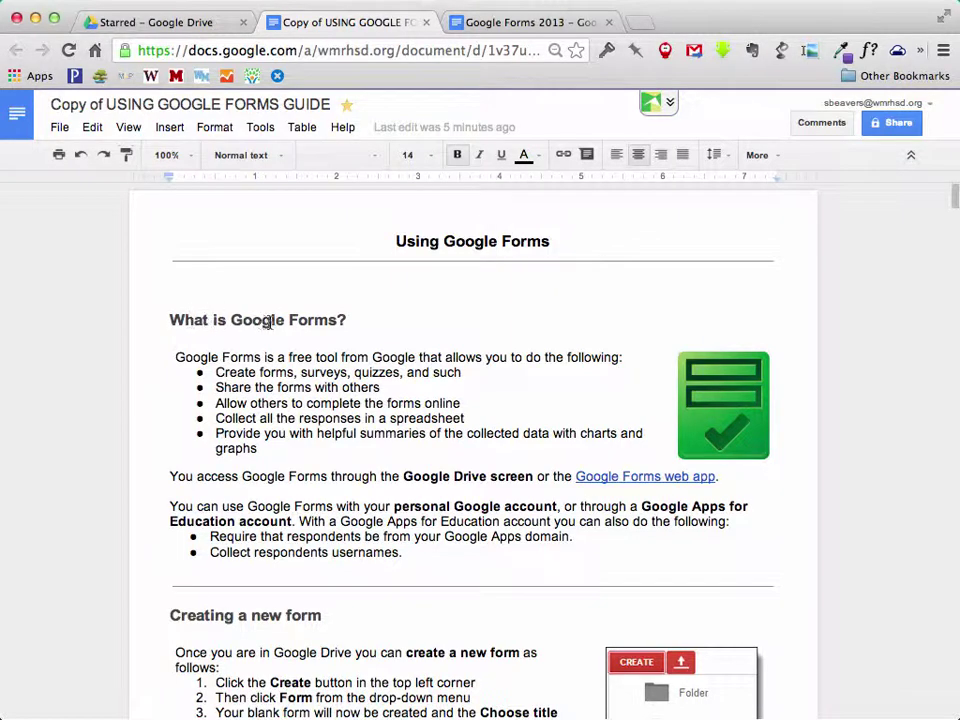
click(325, 319)
triple_click(354, 320)
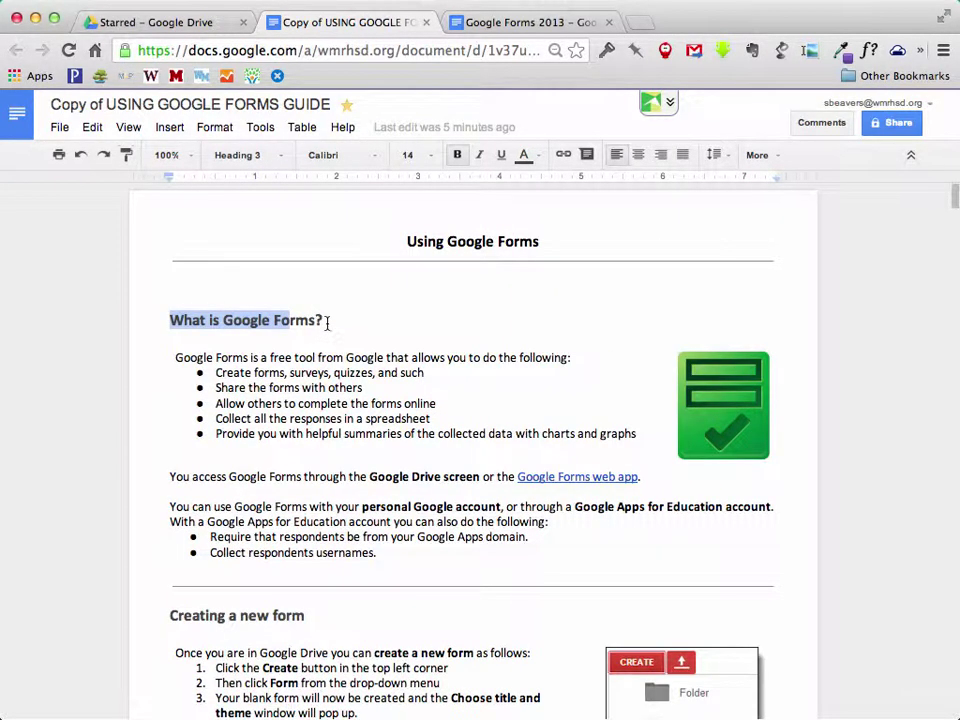
drag(327, 321, 172, 320)
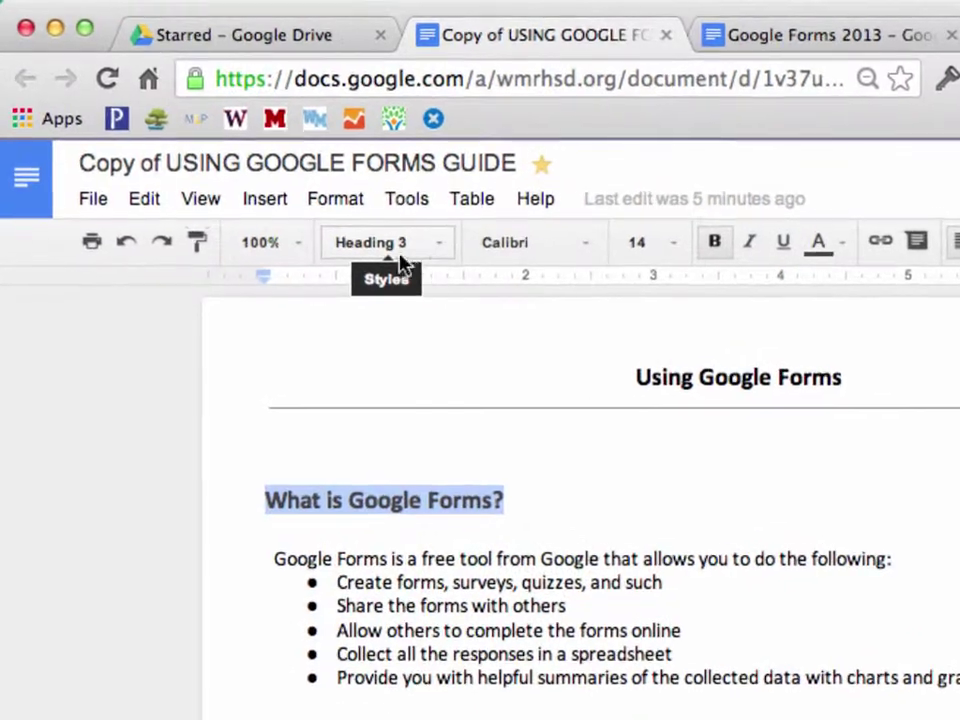
click(277, 711)
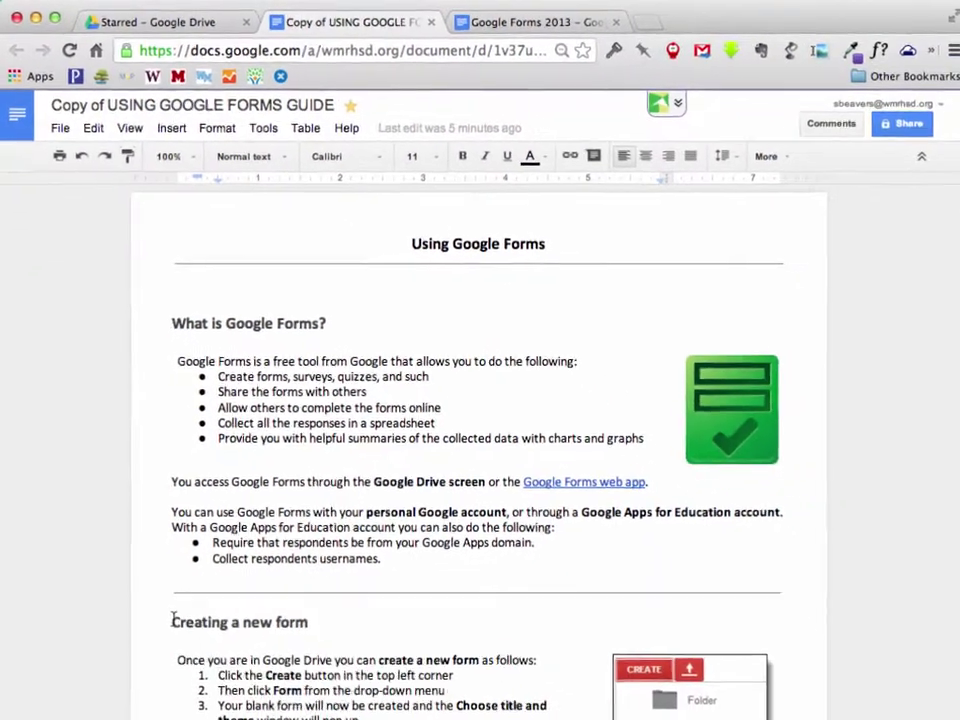
- Check the paragraph style of the "Creating a new form" heading and review the available text styles
drag(193, 700, 329, 700)
drag(288, 615, 309, 617)
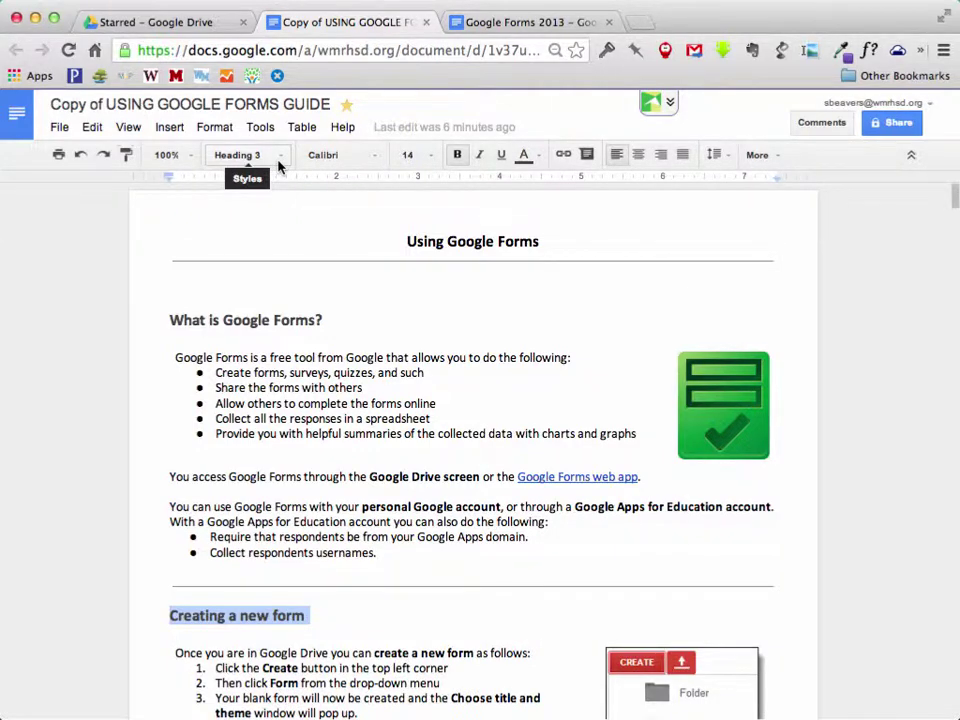
click(279, 160)
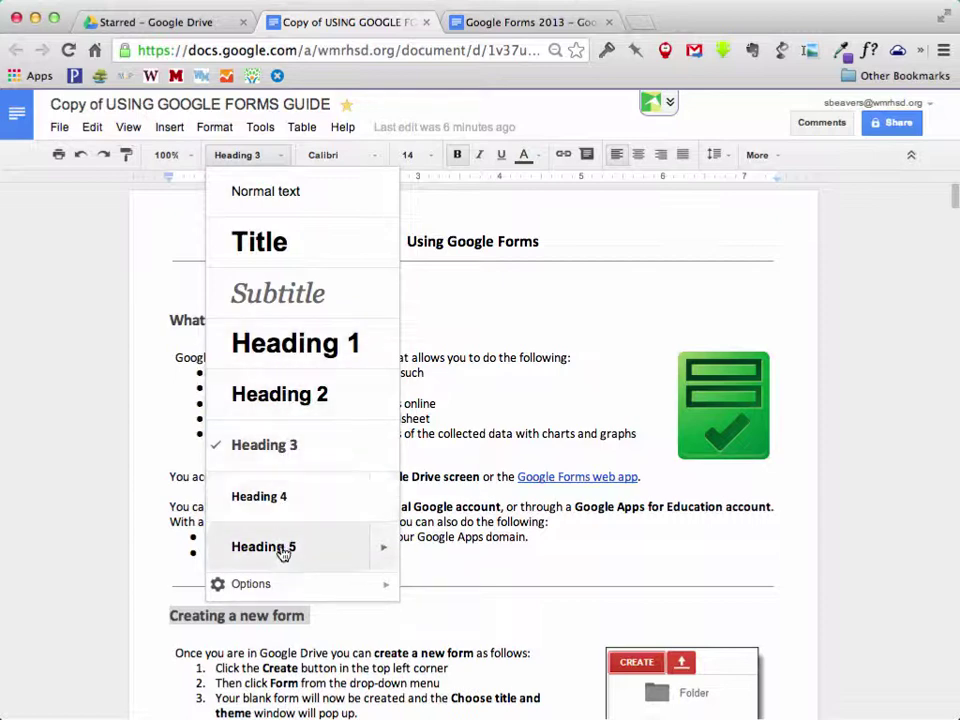
click(157, 440)
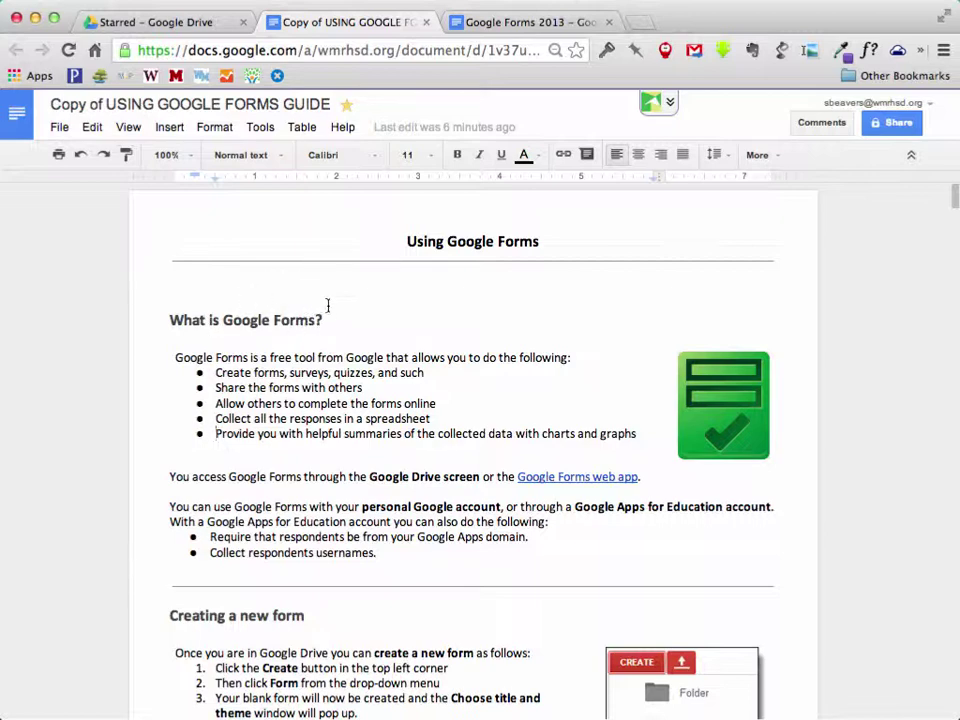
- Add the line "Table of Contents" below the document title and insert an automatic table of contents beneath it
click(194, 274)
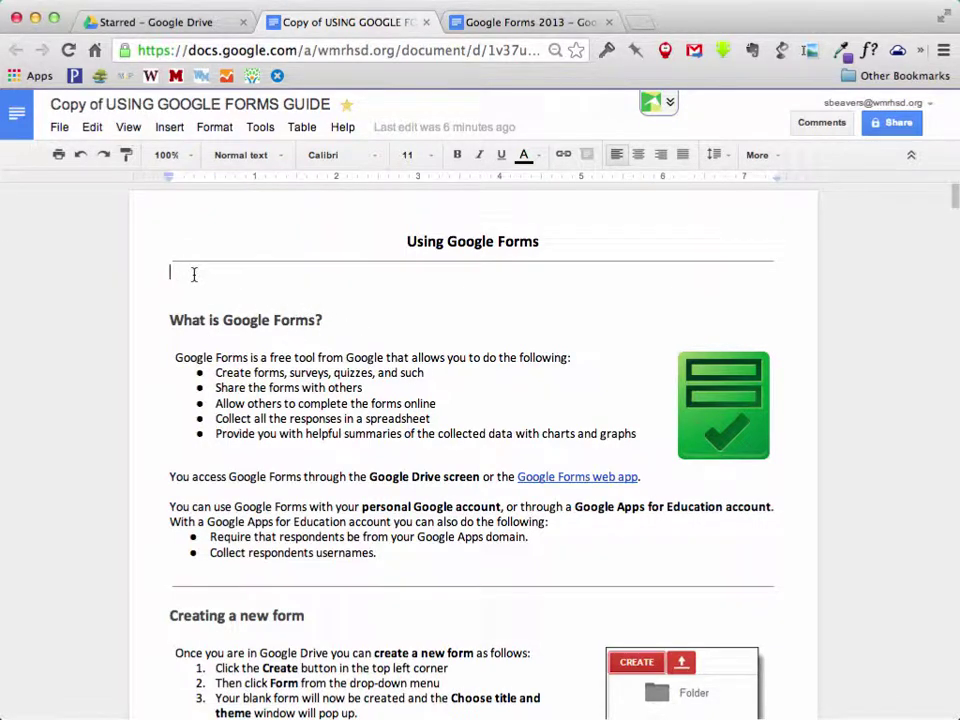
text(Table)
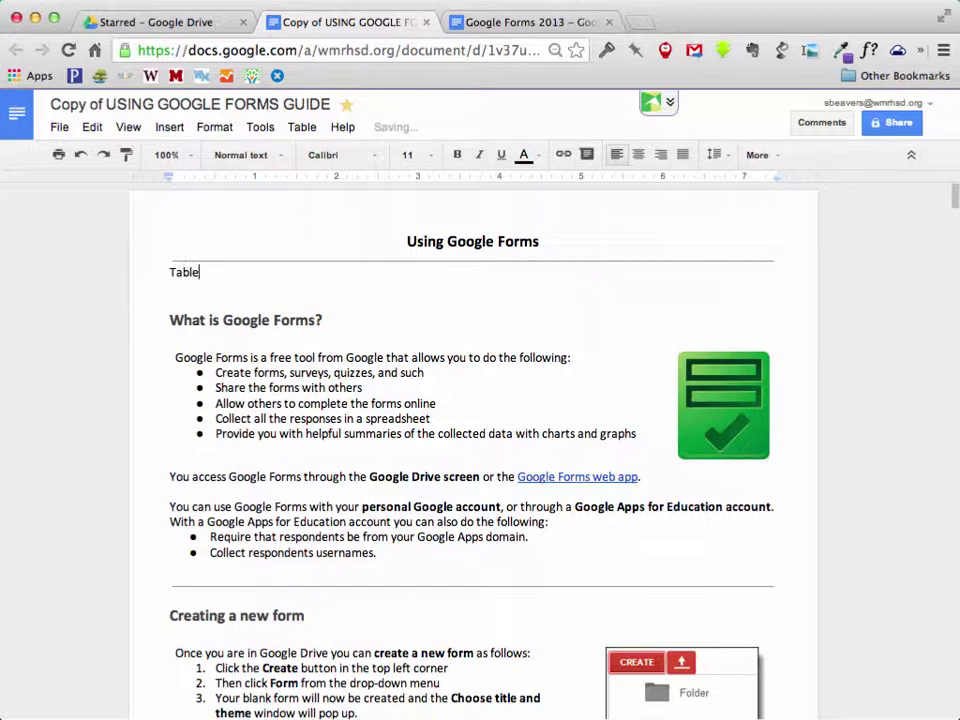
text( of Contents)
key(Return)
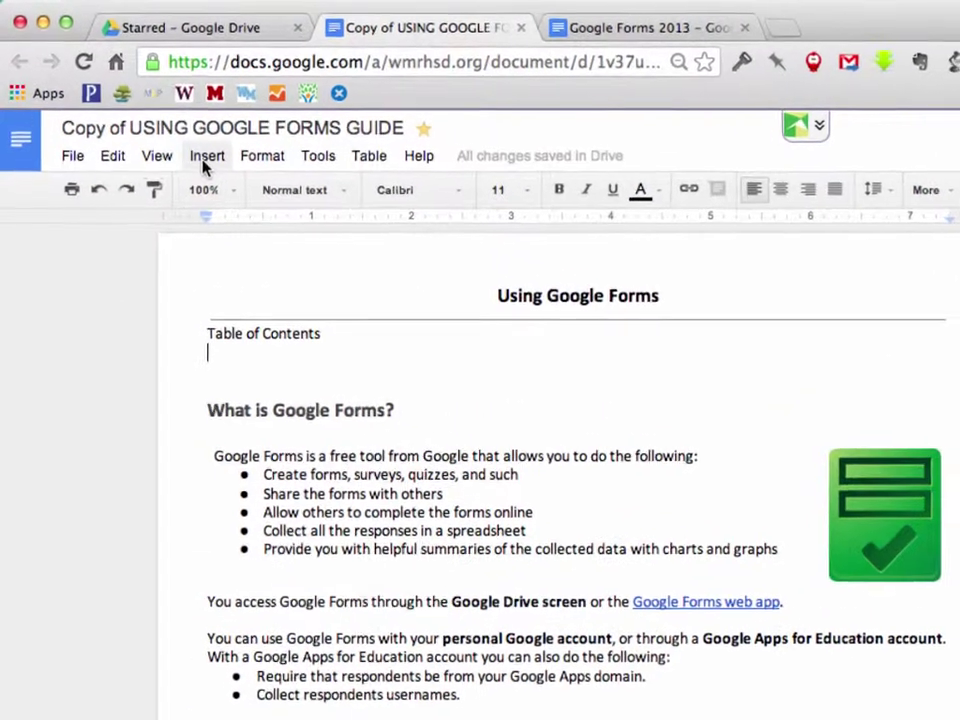
click(205, 160)
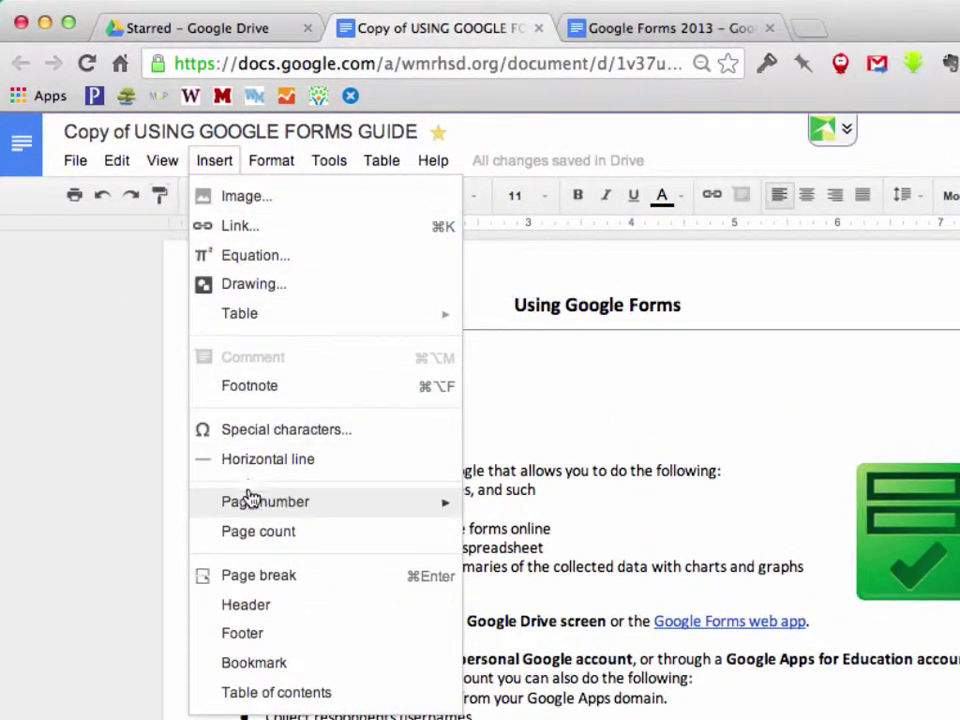
click(240, 697)
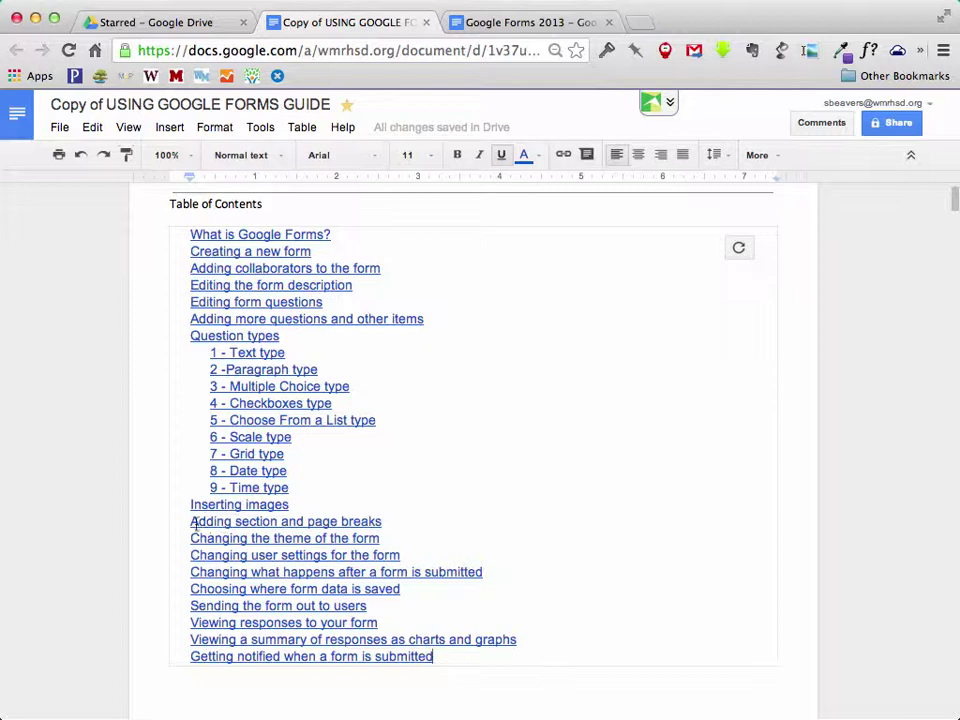
- Follow the "Adding section and page breaks" entry to test its link, and return to the table of contents
click(310, 522)
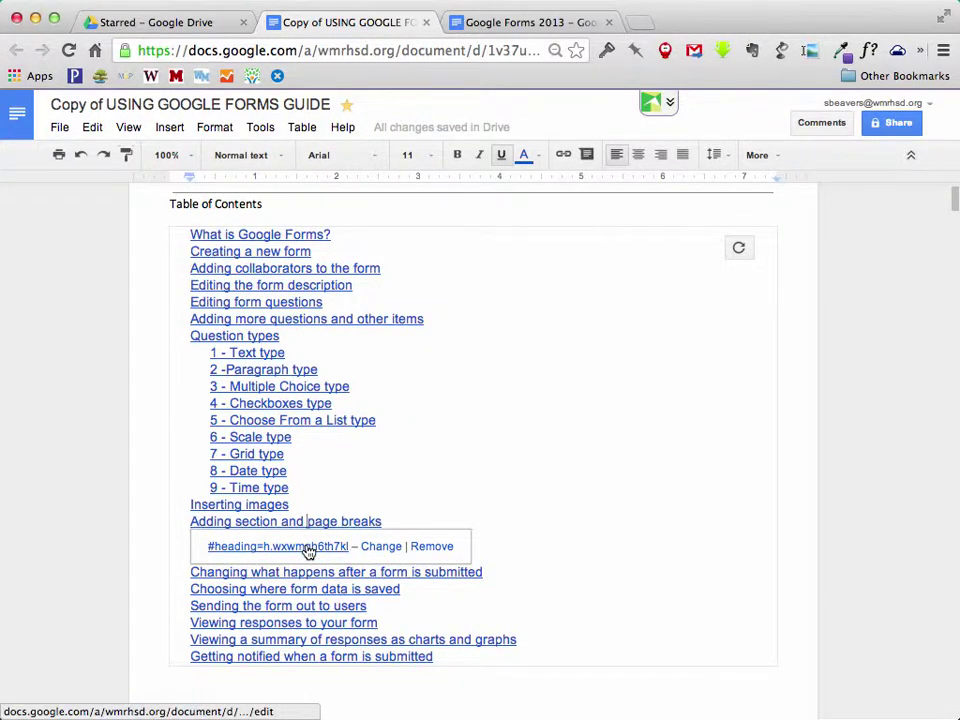
click(290, 546)
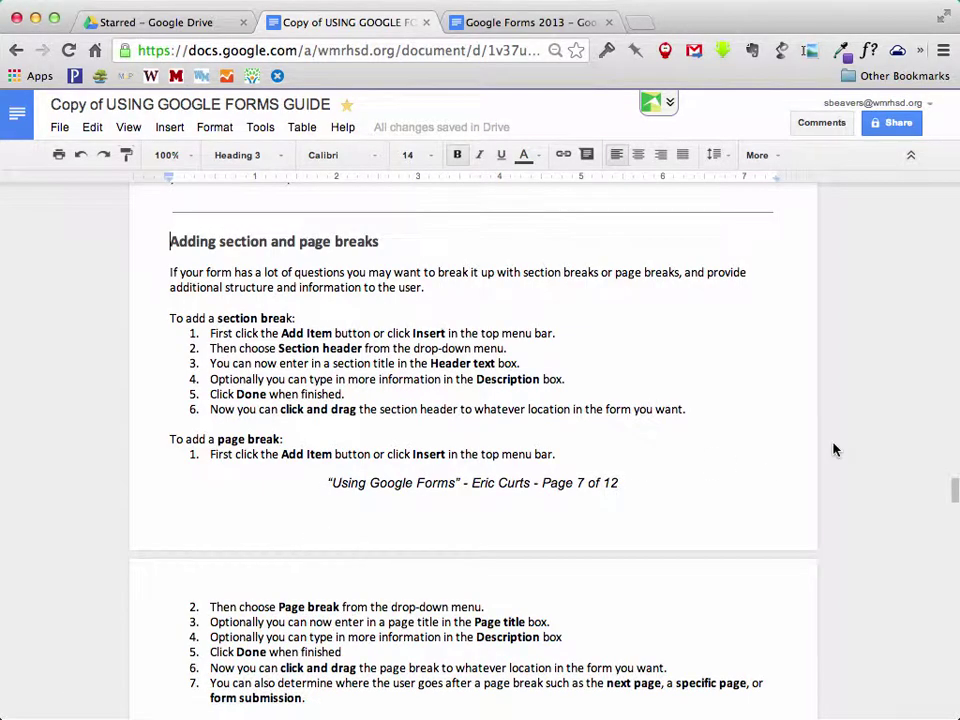
drag(954, 489, 943, 196)
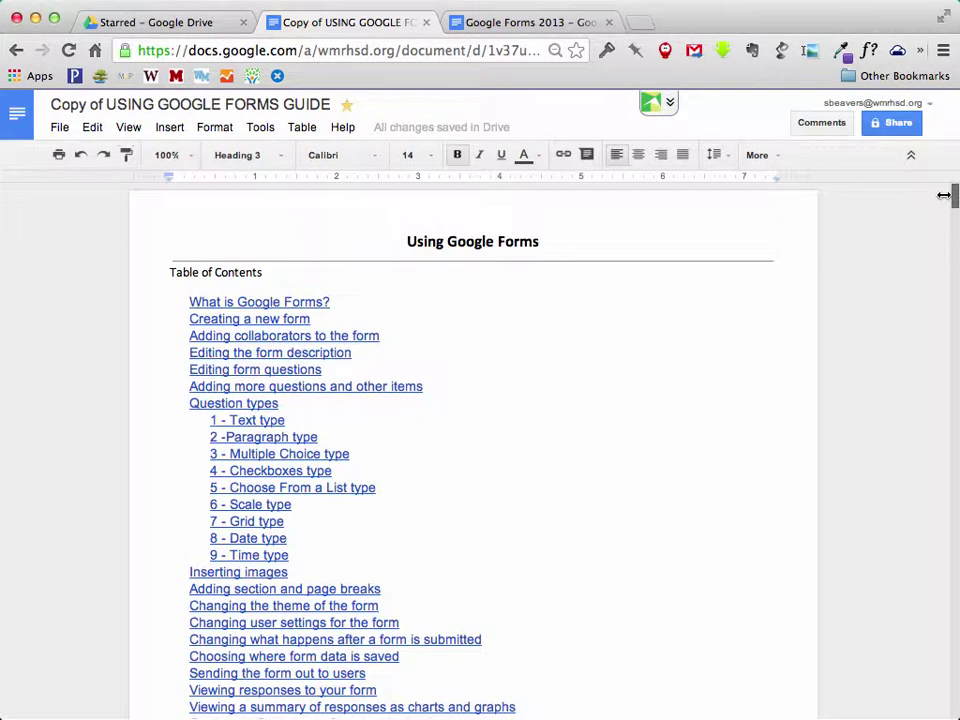
click(528, 319)
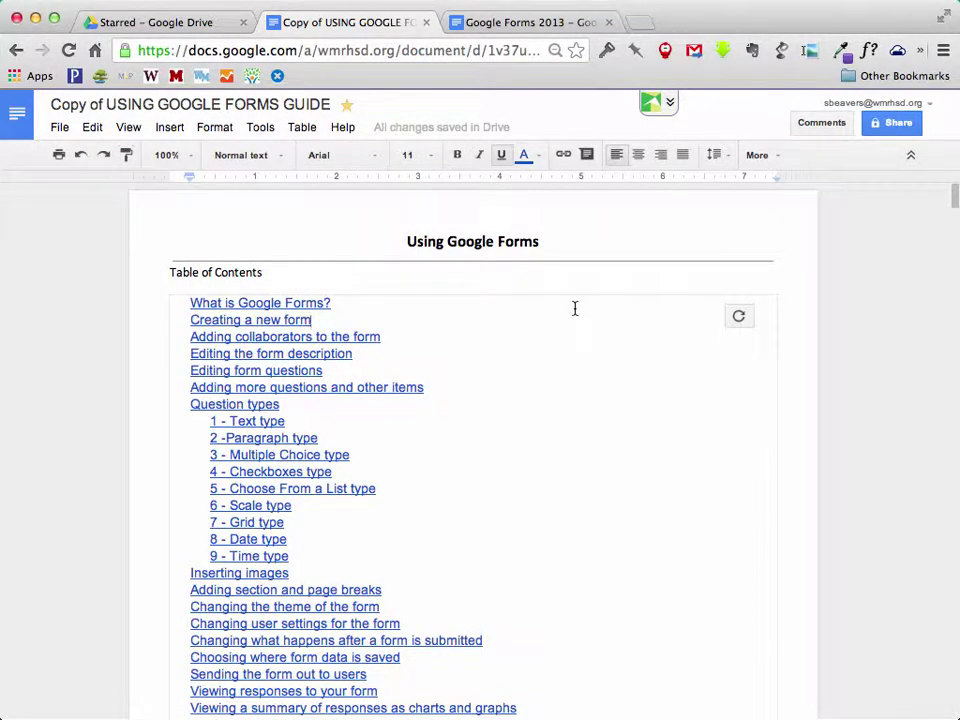